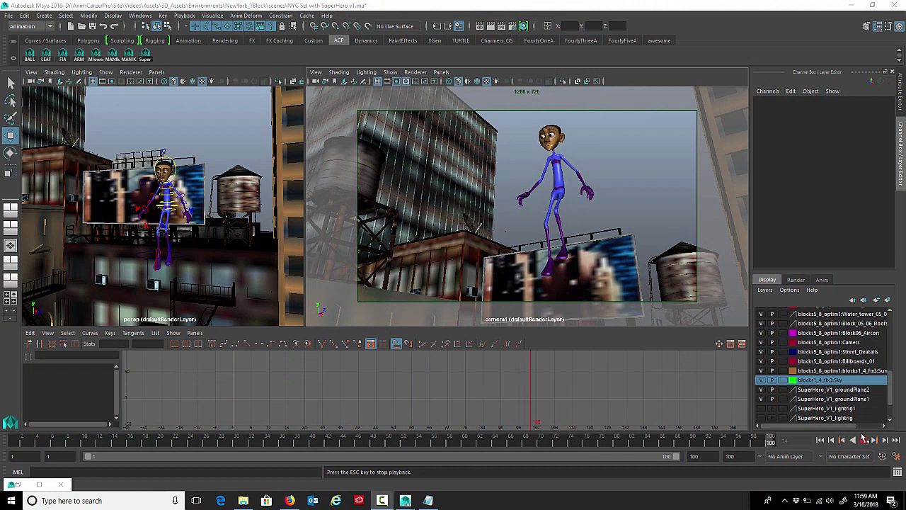
Play and scrub the superhero's existing animation with its controls selected, and examine the keys and curves across the shot.
key("space")
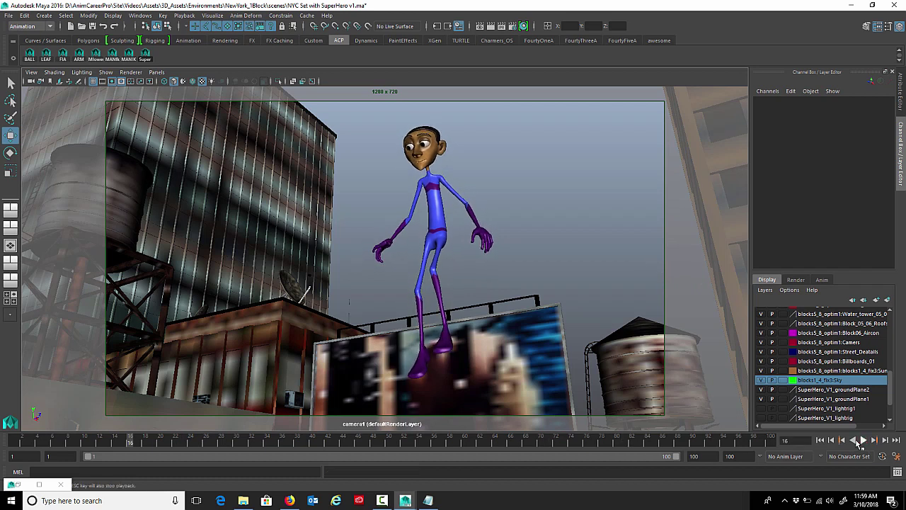
key("space")
key("ctrl+z")
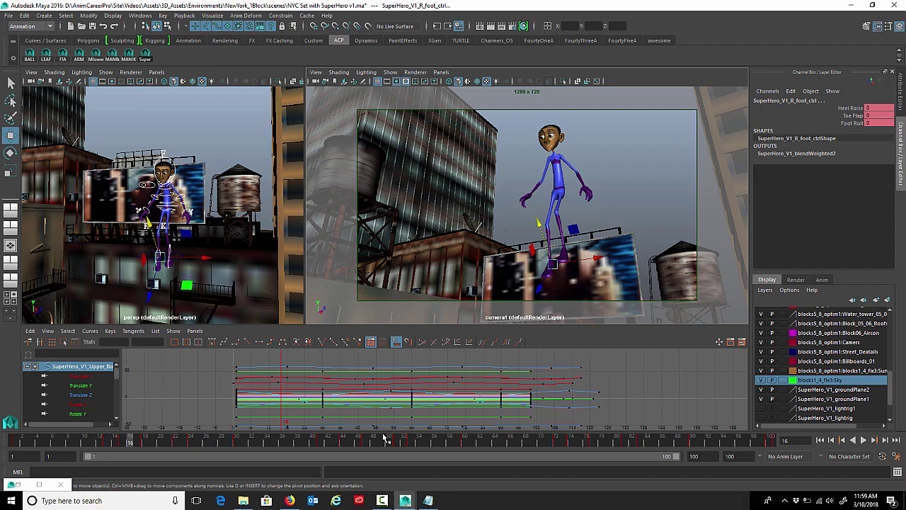
key("alt+v")
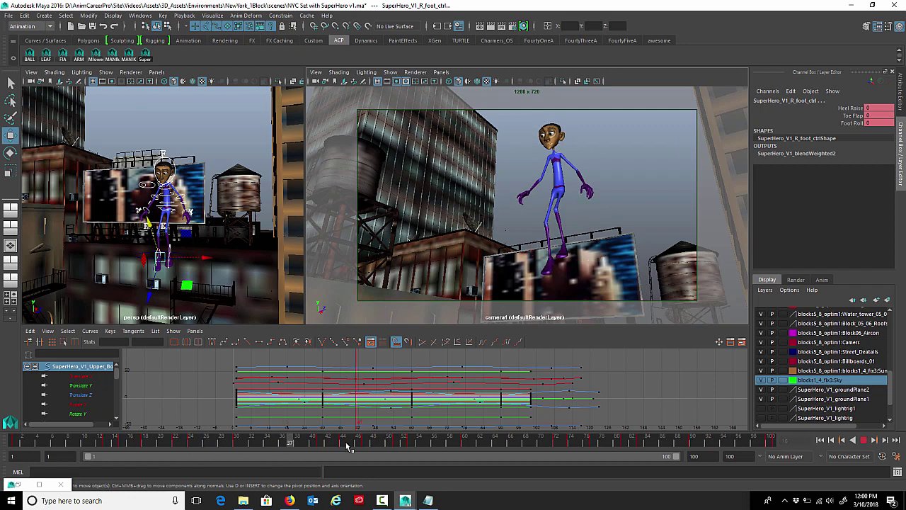
left_click(510, 443)
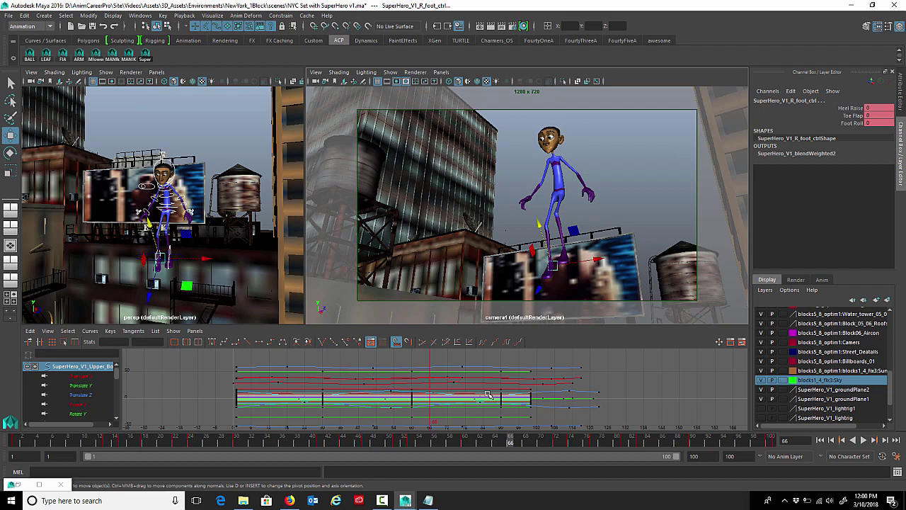
key("space")
key("space")
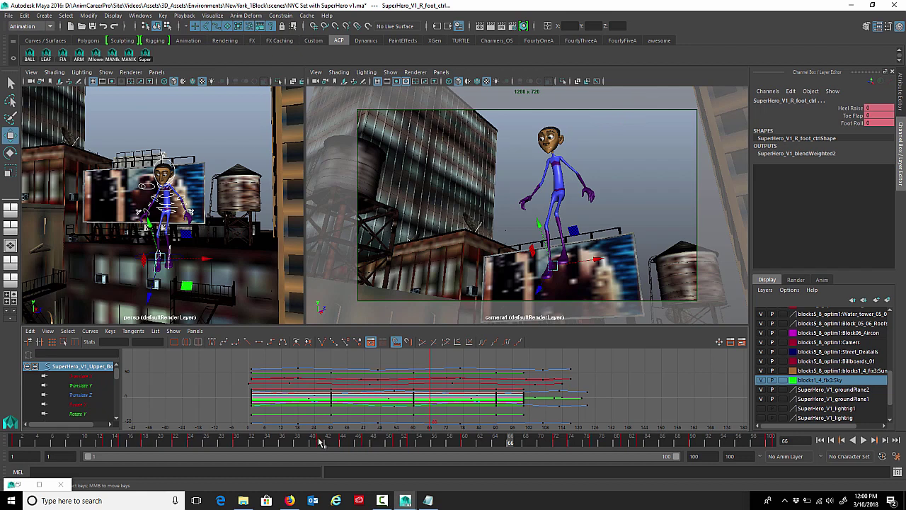
mouse_move(321, 443)
left_mouse_down()
mouse_move(414, 441)
mouse_move(330, 447)
left_mouse_up()
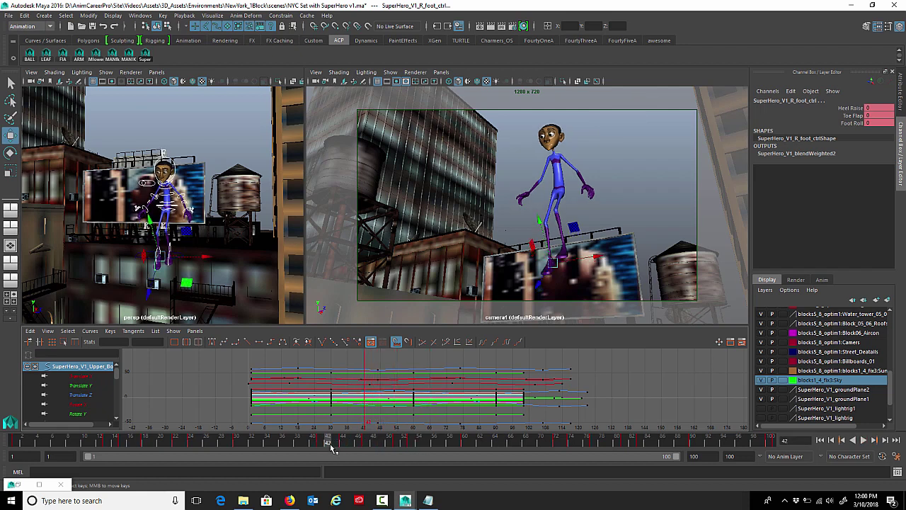
right_click_drag(371, 408, 380, 374, "alt+shift")
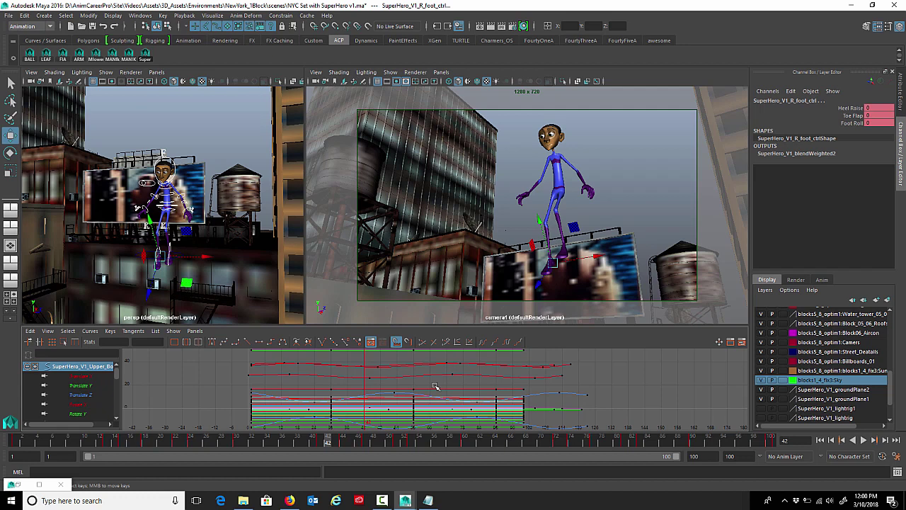
left_click_drag(189, 444, 320, 451)
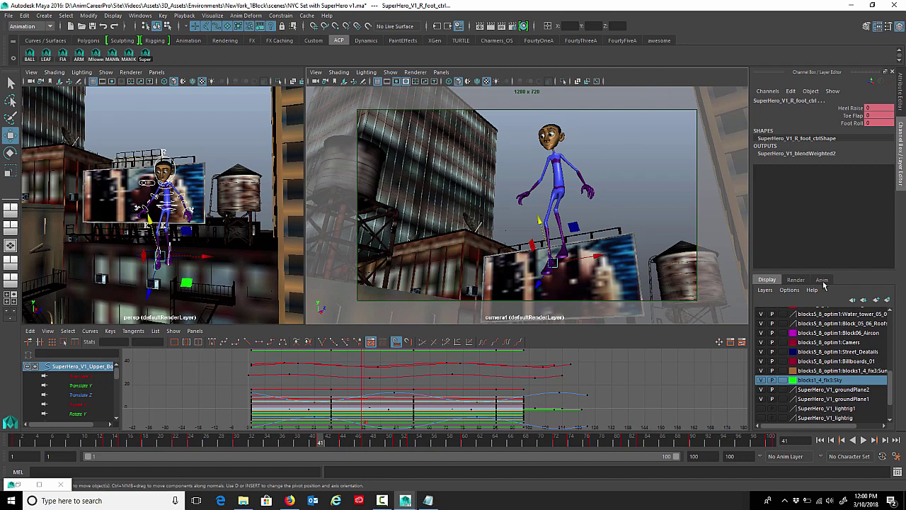
Switch the Layer Editor to the animation layers and play back the existing animation.
left_click(797, 280)
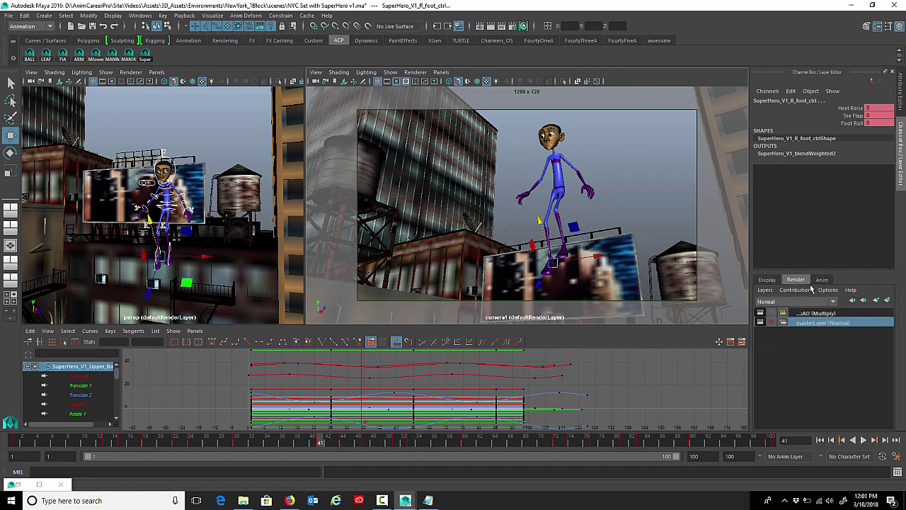
left_click(826, 281)
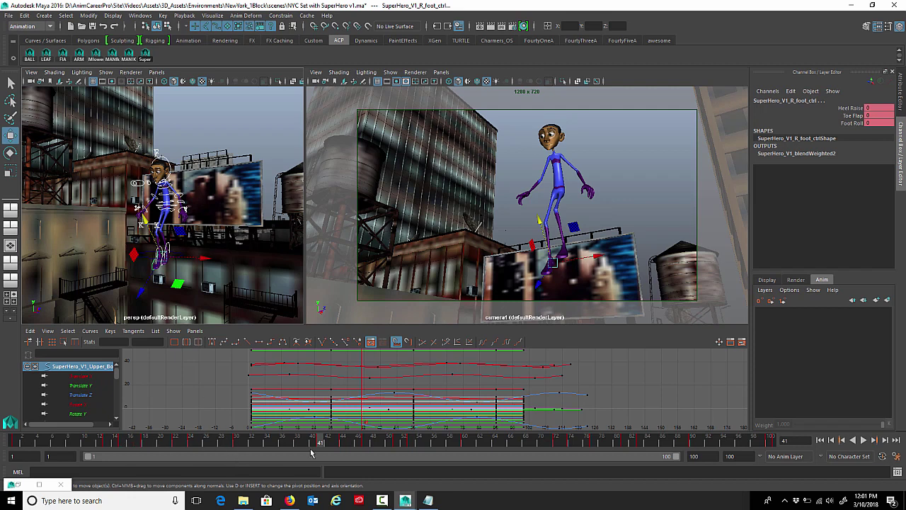
left_click(72, 441)
key("alt+v")
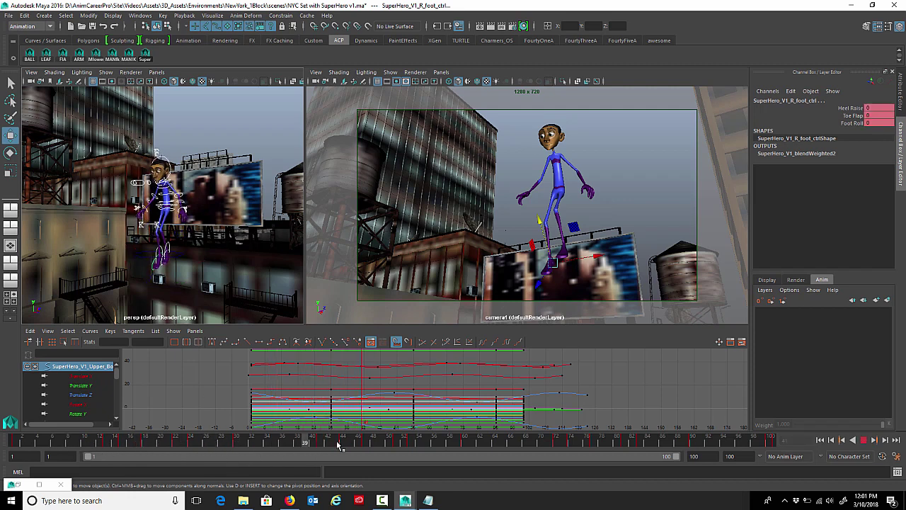
left_click(607, 443)
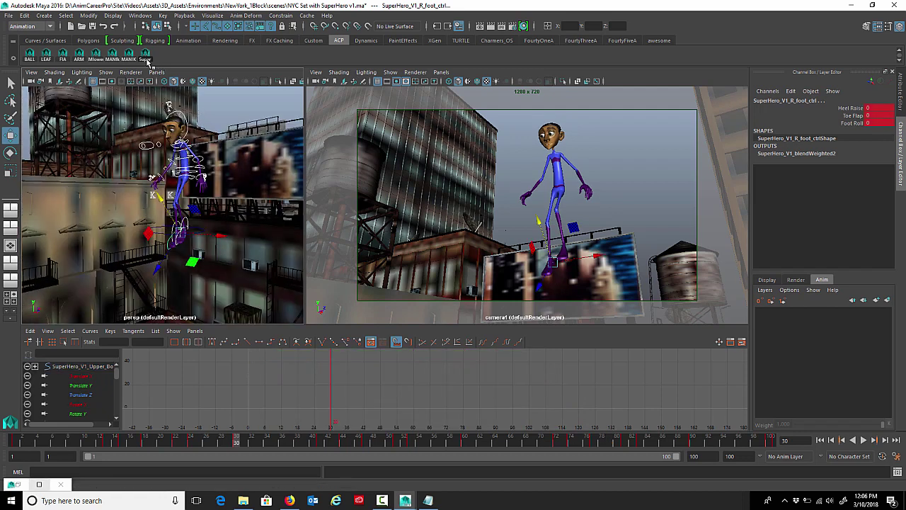
Add the master control to the selected character controls and create an animation layer from the selection.
left_click_drag(198, 161, 231, 179, "alt")
middle_click_drag(231, 178, 260, 159, "alt")
left_click_drag(259, 158, 229, 214, "alt")
left_click(200, 208)
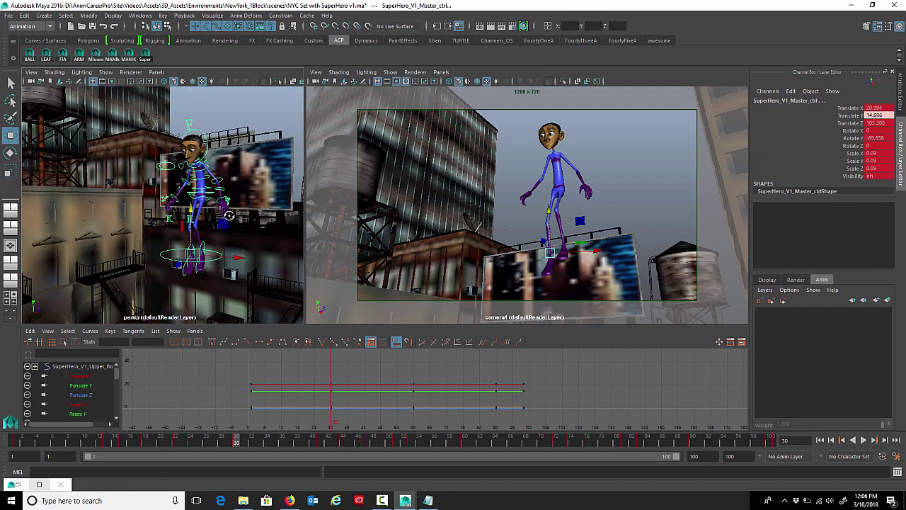
left_click(889, 301)
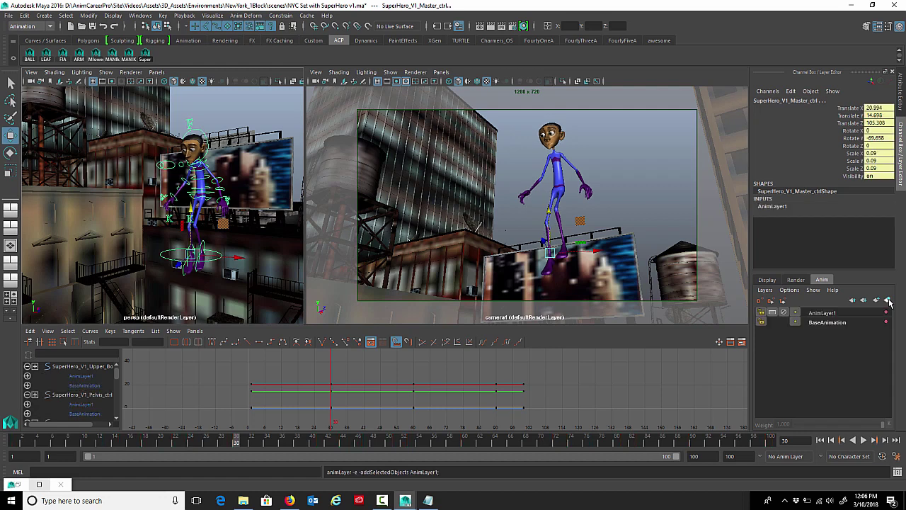
Compare the keys on BaseAnimation with those on AnimLayer1 and scrub the timeline with AnimLayer1 active.
left_click(830, 322)
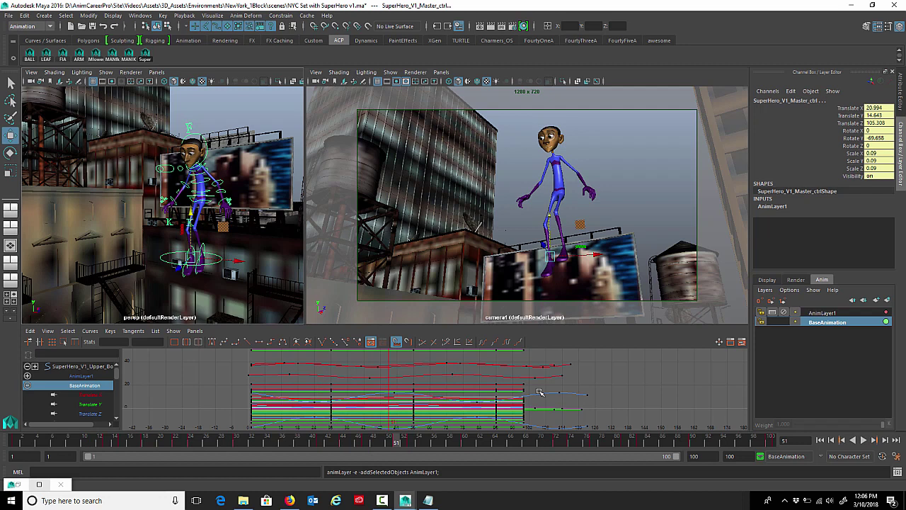
left_click(824, 312)
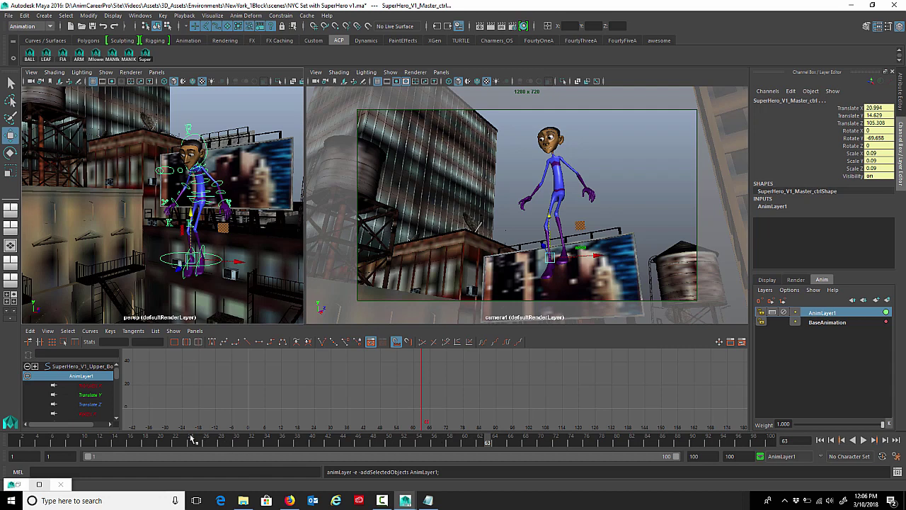
left_click_drag(176, 441, 465, 439)
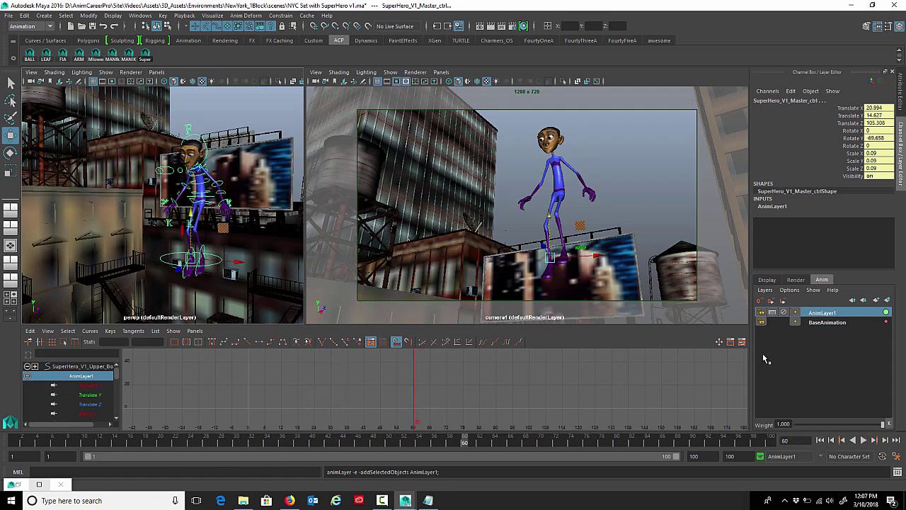
Rename AnimLayer1 as Acting and make it the active animation layer after checking BaseAnimation.
double_click(823, 313)
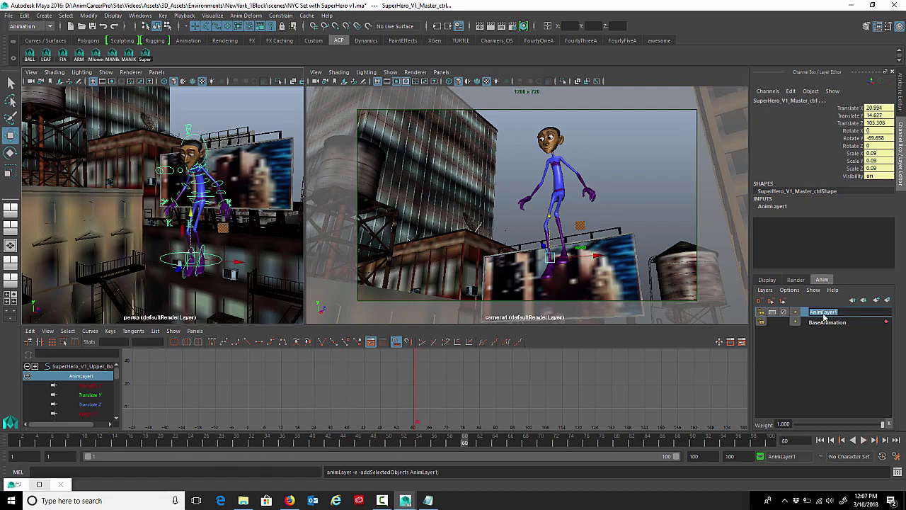
type("Acting")
key("Return")
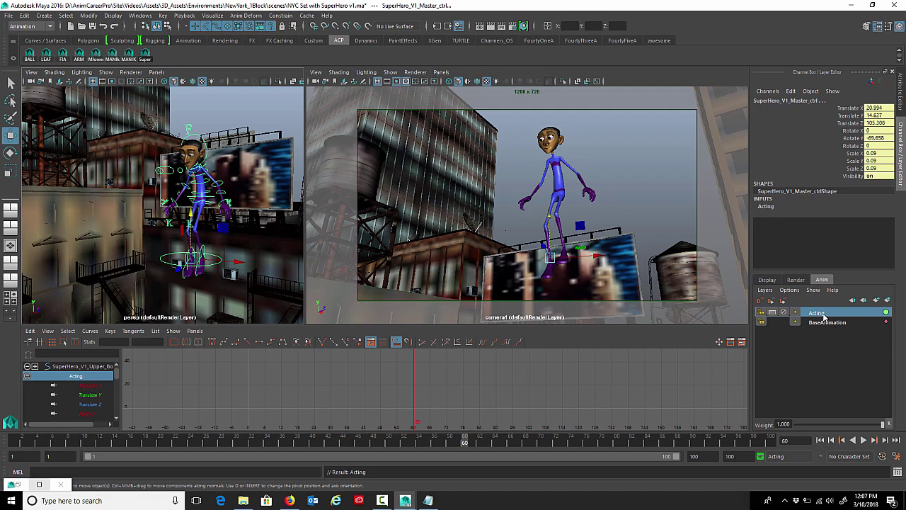
left_click(820, 323)
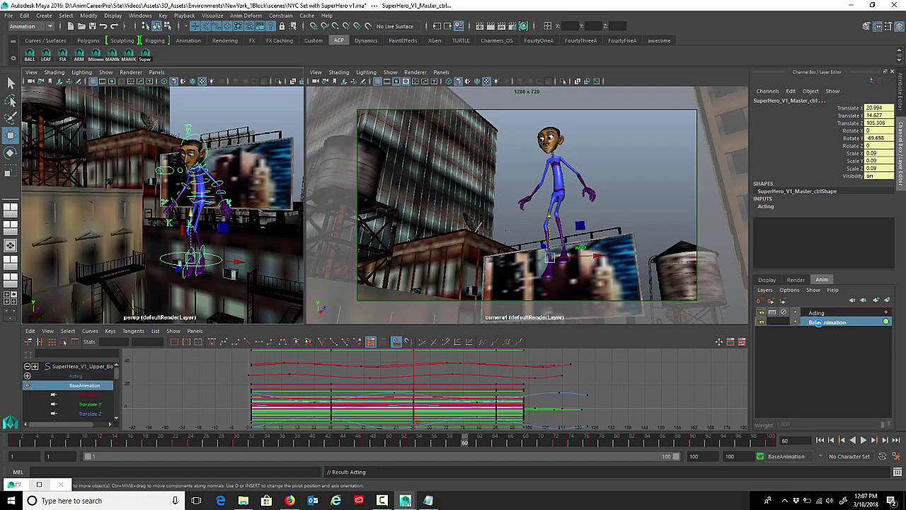
left_click(816, 312)
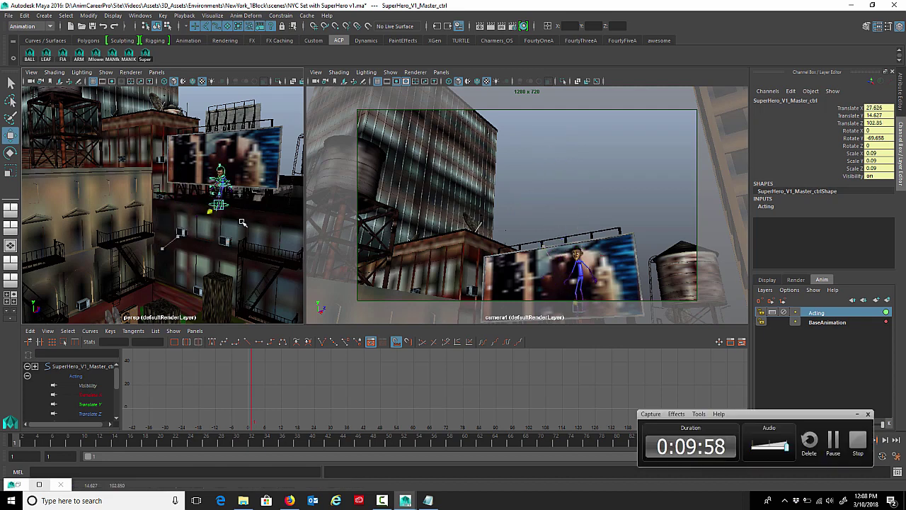
Move the hero's master control back behind the rooftop billboard at frame 1 on the Acting layer, and select its opening Translate Y keys.
left_click_drag(191, 213, 219, 216, "alt")
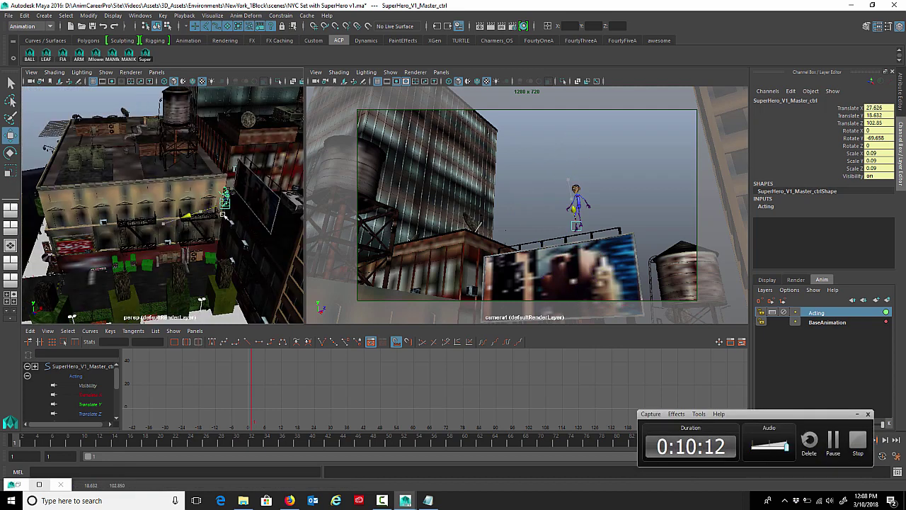
left_click_drag(223, 205, 264, 210)
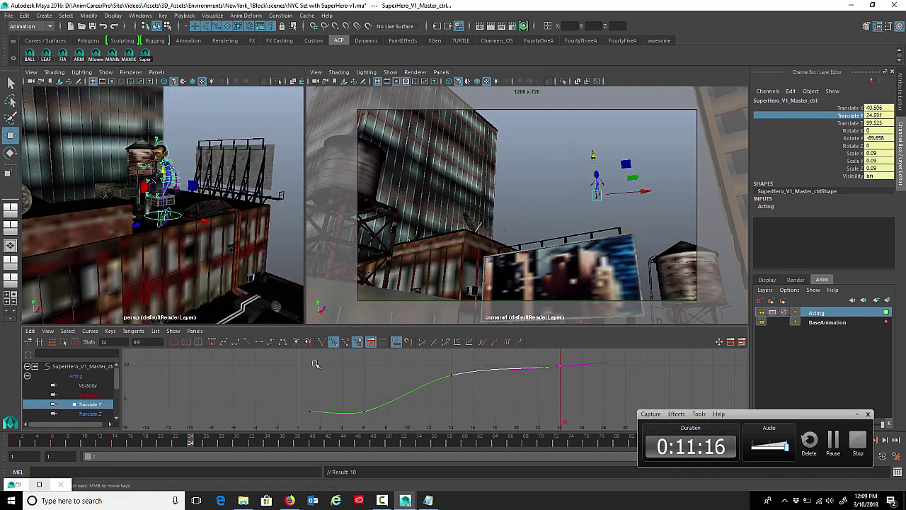
left_click_drag(314, 368, 375, 414)
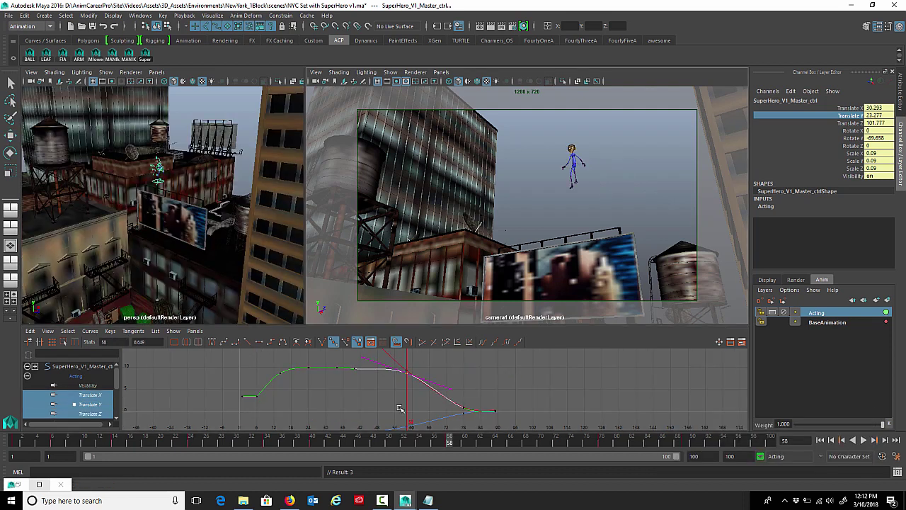
Lower the master control's Translate Y key at frame 58 to about 7.19 and play back the descent.
middle_click_drag(407, 405, 408, 411, "shift")
left_click_drag(417, 442, 457, 437)
key("alt+v")
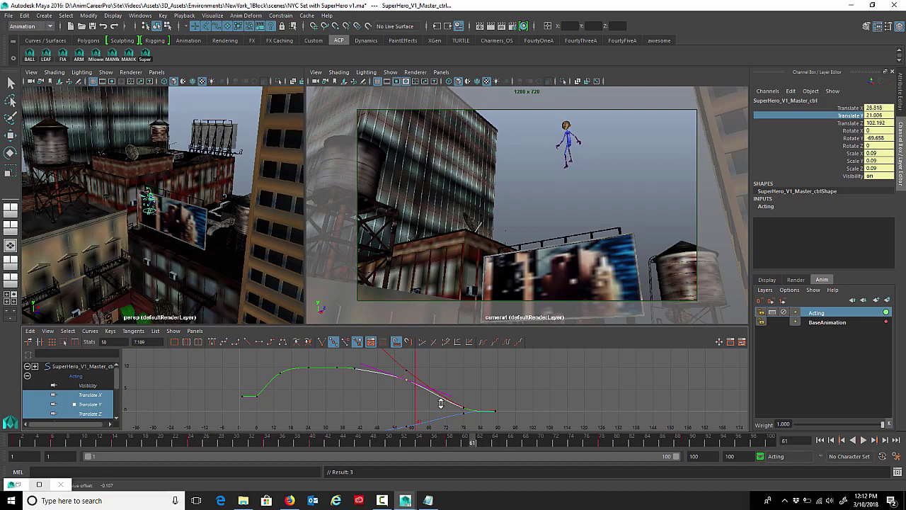
key("alt+v")
Adjust the incoming tangent of the master control's Translate Y key at frame 78 to refine the landing.
right_click_drag(444, 407, 505, 413, "alt")
left_click(488, 407)
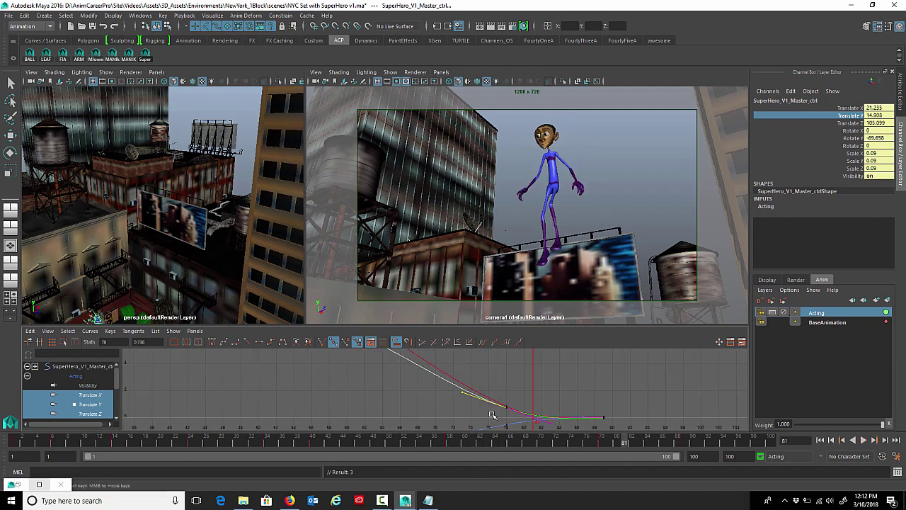
middle_click_drag(493, 410, 494, 408)
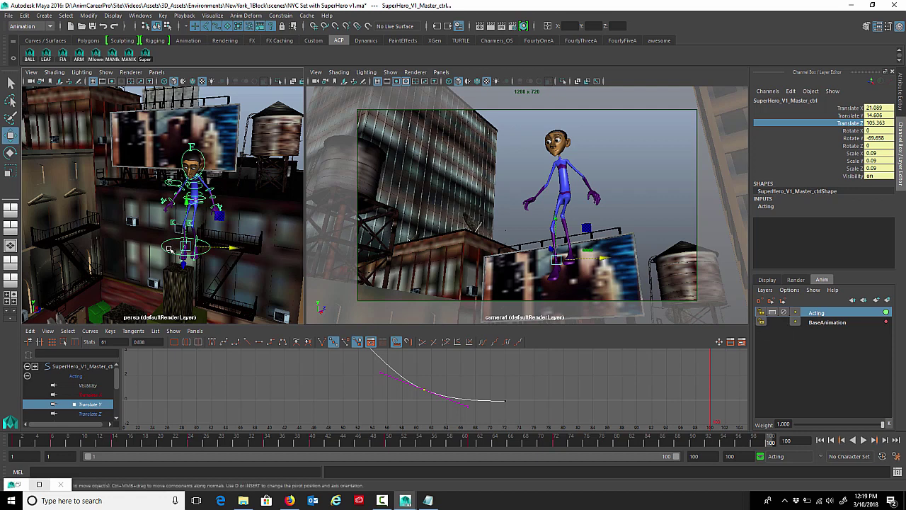
Deselect the curve keys and play the animation from the first frame in a full-size camera view.
left_click(169, 252)
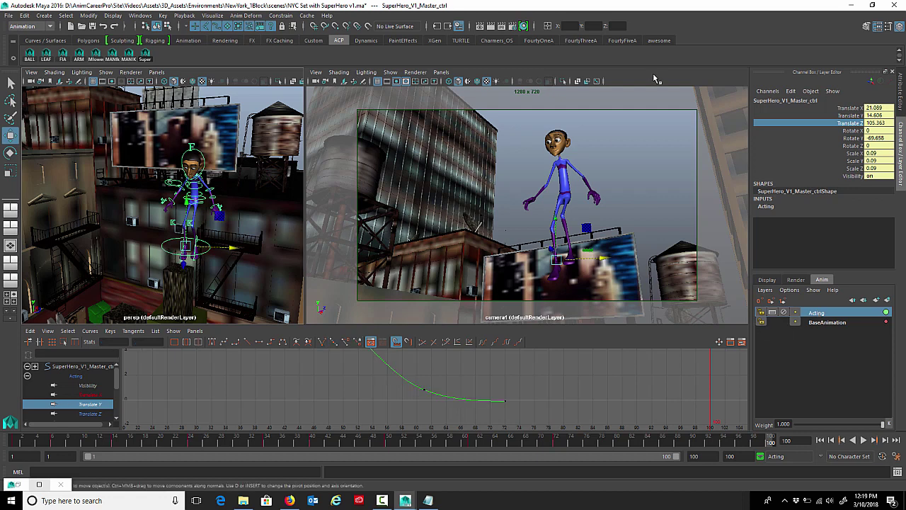
key("space")
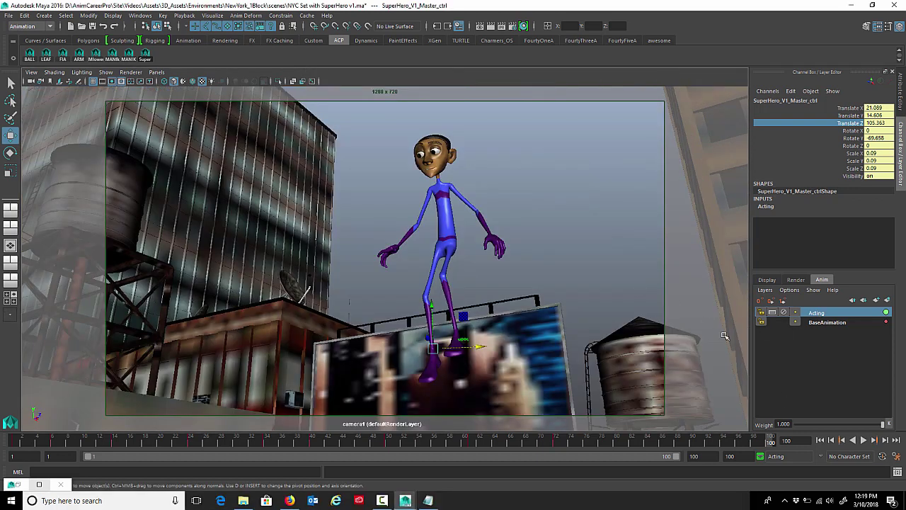
left_click(820, 440)
left_click(865, 440)
left_click(871, 440)
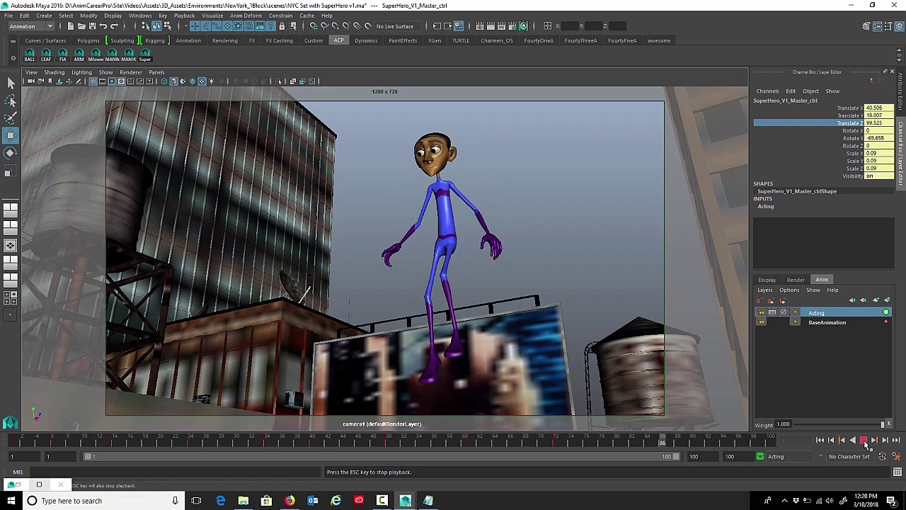
left_click(865, 440)
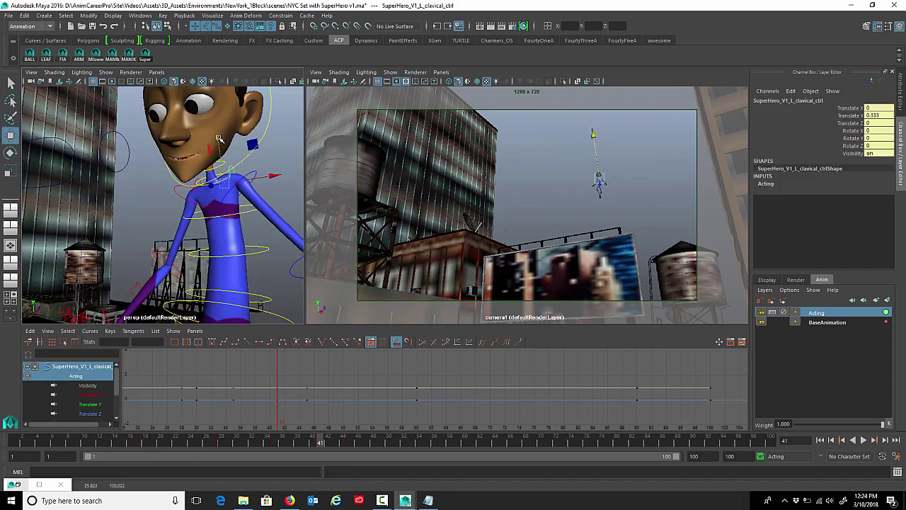
Select the right clavicle control for moving at frame 41.
key("q")
left_click(183, 191)
key("w")
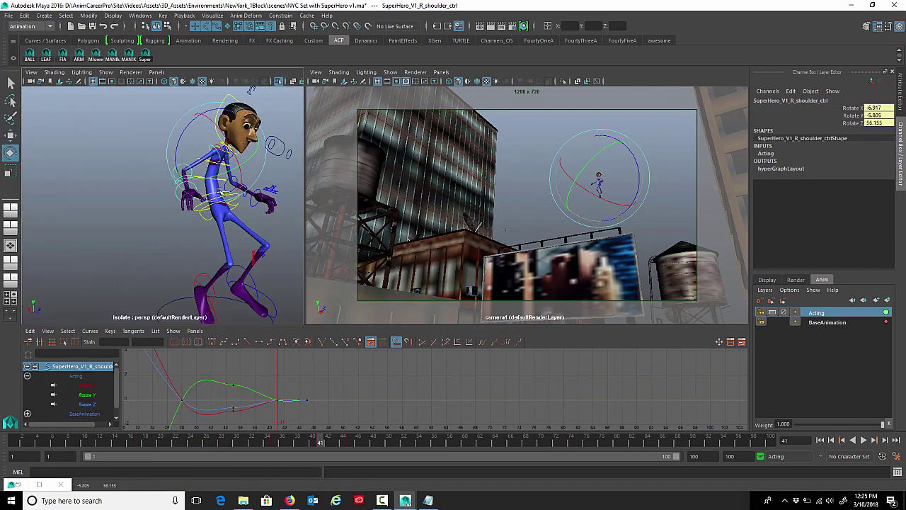
Select the right elbow control for rotating and view the pose from the character's front.
key("q")
left_click(190, 167)
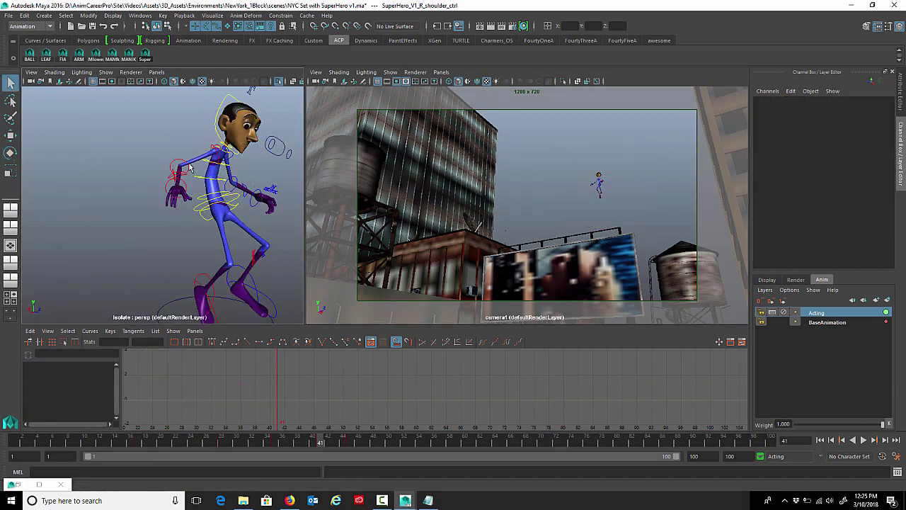
left_click(186, 167)
key("e")
left_click_drag(185, 205, 116, 207, "alt")
Rotate the left elbow control to a Rotate Y of about -102.24 at frame 41 on the Acting layer.
key("q")
left_click(210, 197)
key("e")
left_click_drag(190, 207, 174, 193)
key("q")
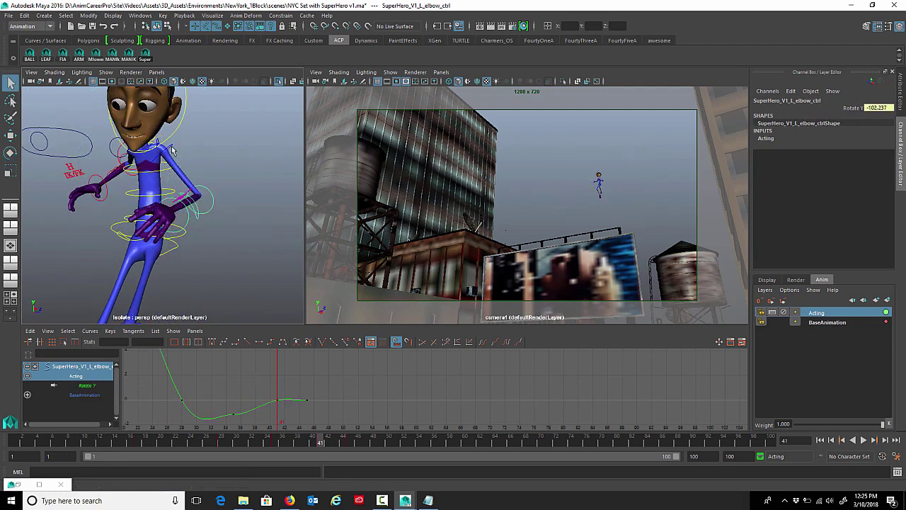
Rotate the left shoulder control at frame 41 on the Acting layer and play back the arm motion.
left_click(172, 150)
key("e")
left_click_drag(595, 215, 614, 214)
key("q")
key("alt+v")
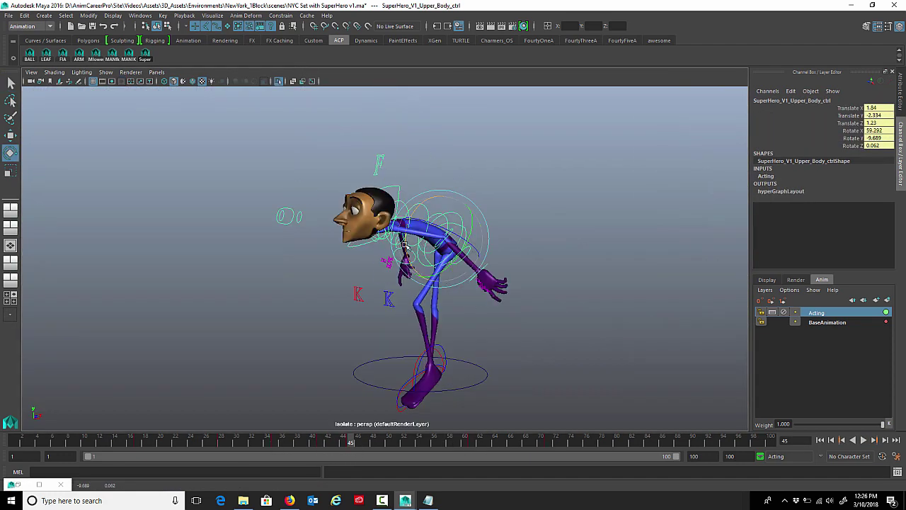
Move the right foot control up and back behind the body at frame 45 and rotate it so the toes trail backward.
left_click_drag(369, 206, 341, 204)
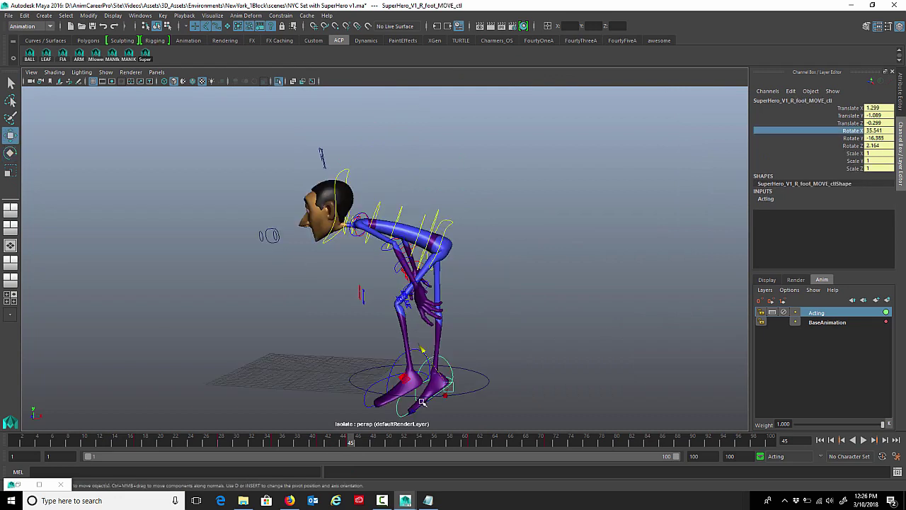
left_click_drag(460, 380, 570, 304)
key("e")
left_click_drag(564, 261, 518, 286)
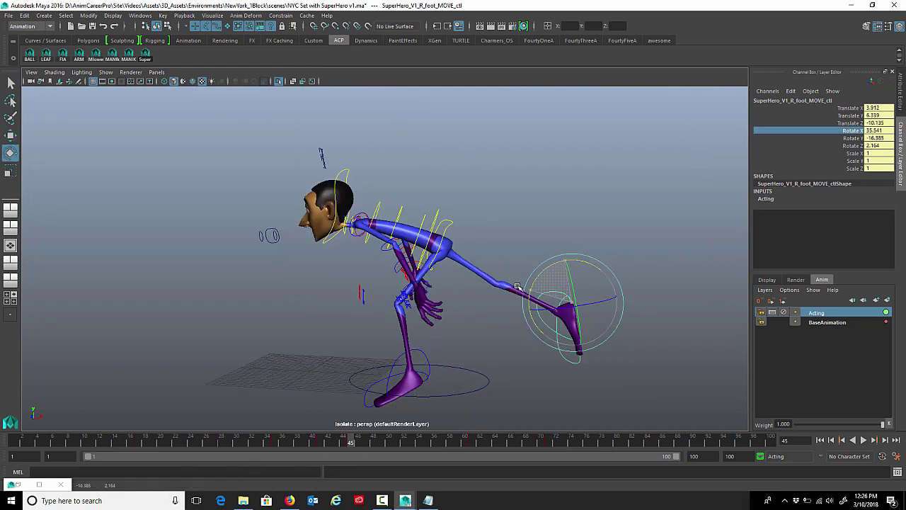
key("w")
left_click_drag(580, 345, 572, 316)
key("e")
left_click_drag(551, 233, 522, 254)
key("w")
left_click_drag(568, 272, 568, 265)
Move the left foot control back to trail behind the body at frame 45, rotate it to match, and adjust the leg pose.
left_click(424, 354)
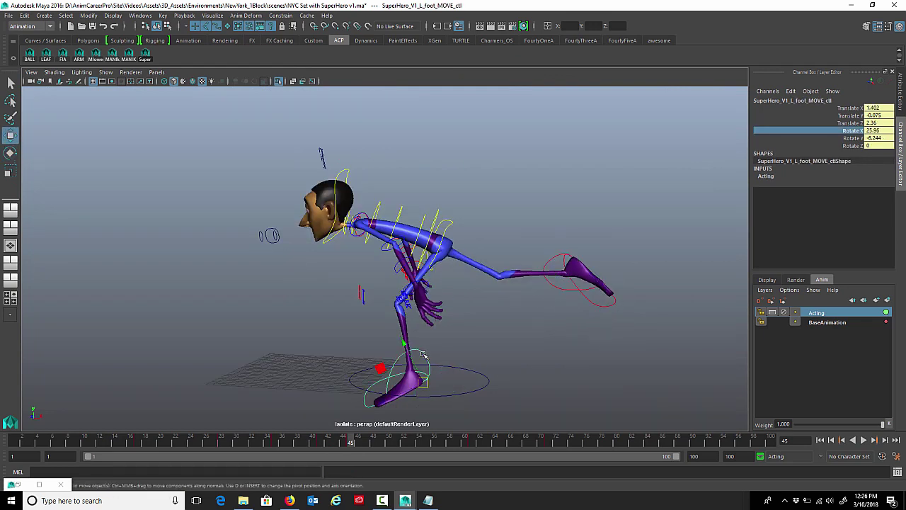
left_click_drag(424, 382, 596, 308)
key("e")
left_click_drag(577, 258, 545, 294)
key("w")
left_click_drag(596, 308, 349, 345)
left_click(390, 283)
left_click_drag(342, 286, 344, 289)
Rotate the arm controls on both sides at frame 45 to refine the flying pose on the Acting layer.
left_click_drag(344, 288, 566, 283, "alt")
left_click(420, 218)
key("e")
left_click_drag(436, 195, 438, 232)
left_click(364, 218)
left_click_drag(334, 206, 340, 247)
left_click(355, 274)
left_click_drag(358, 289, 373, 294)
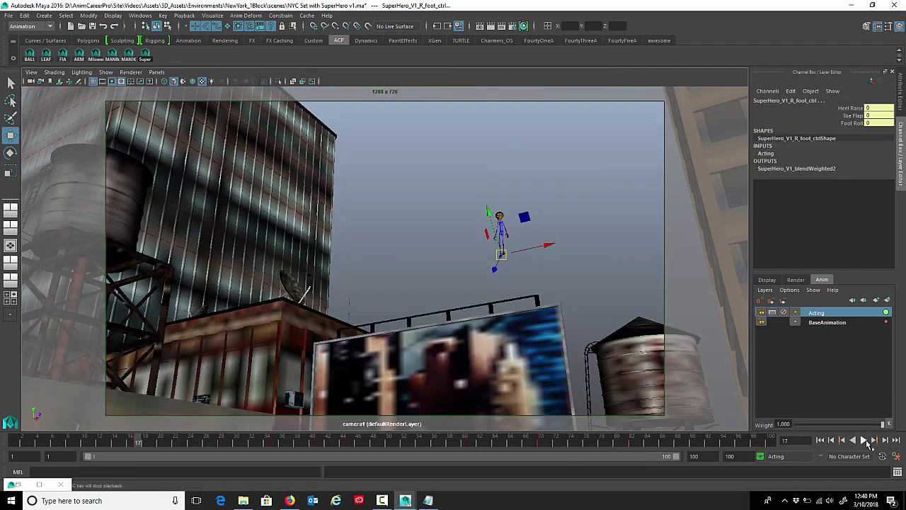
Play back the superhero's flight and landing through camera1 with the Acting layer active.
left_click(865, 440)
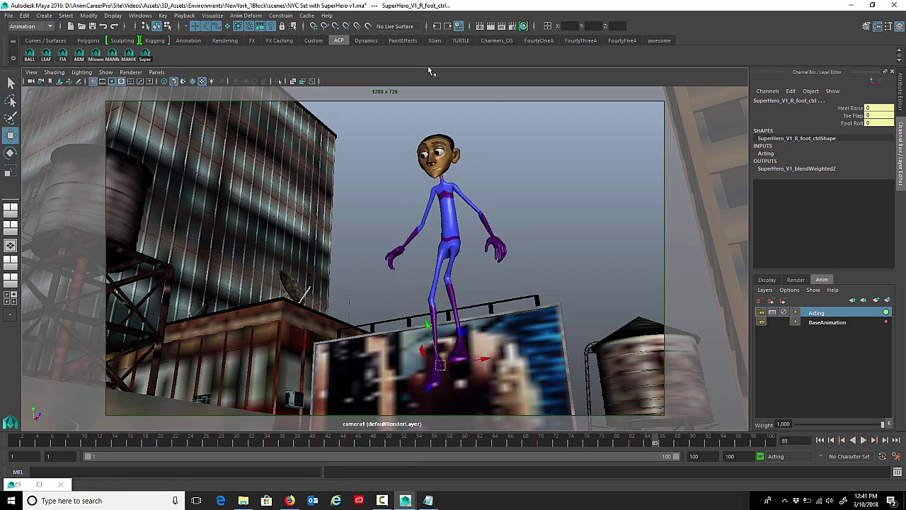
left_click(865, 440)
key("alt+v")
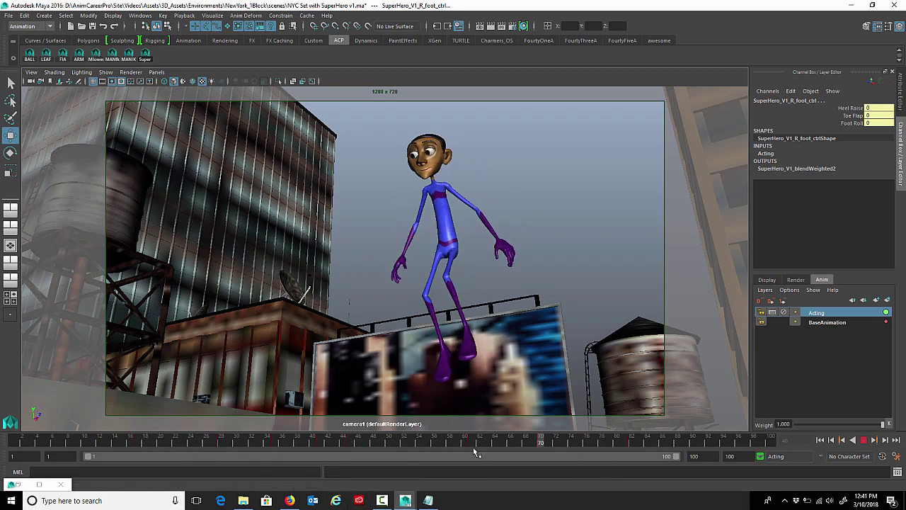
key("alt+v")
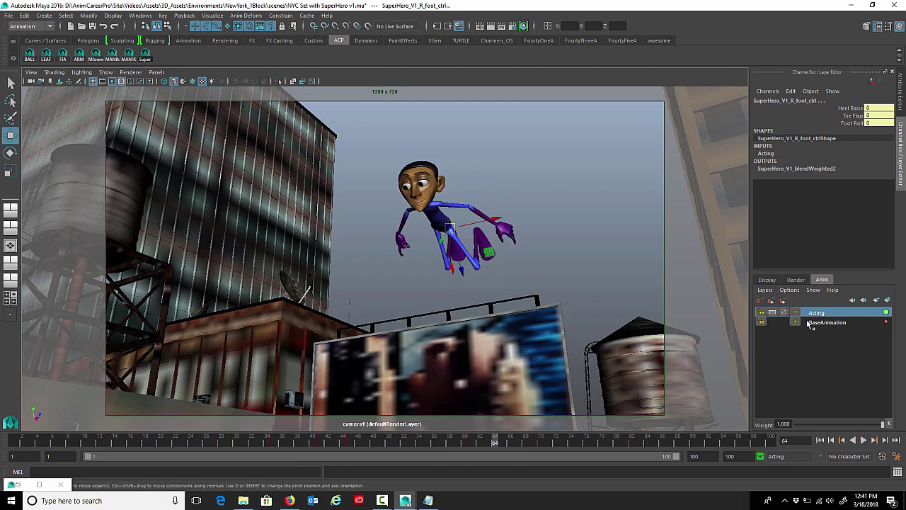
Select the BaseAnimation layer, then play and scrub the flight to compare its keys with those on the Acting layer.
left_click(818, 322)
left_click_drag(601, 442, 554, 442)
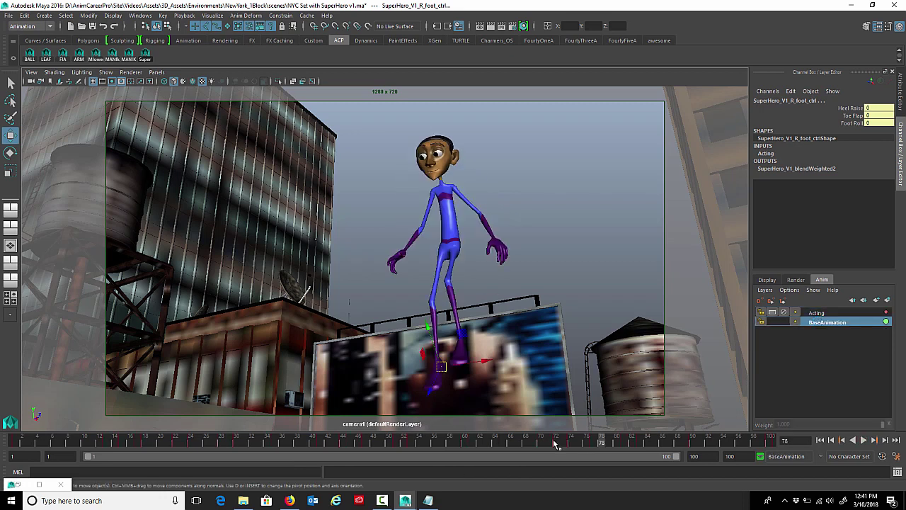
left_click(113, 440)
key("alt+v")
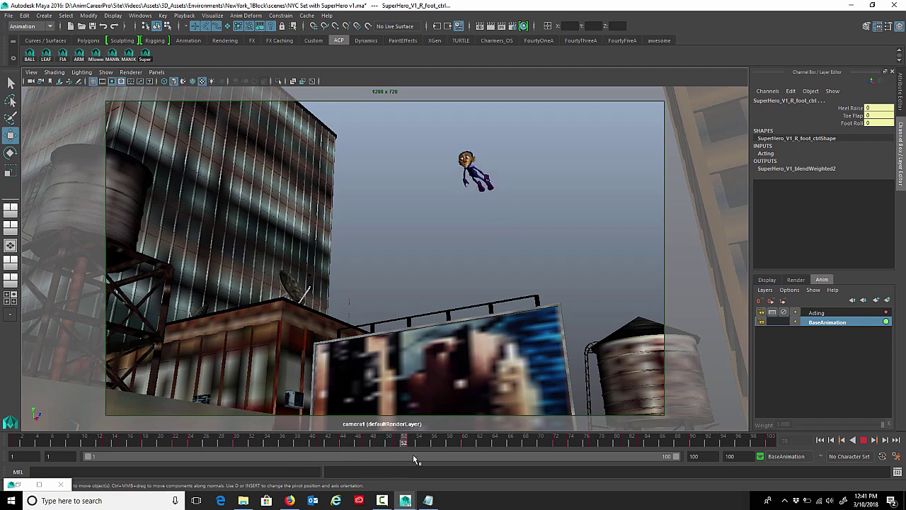
key("alt+v")
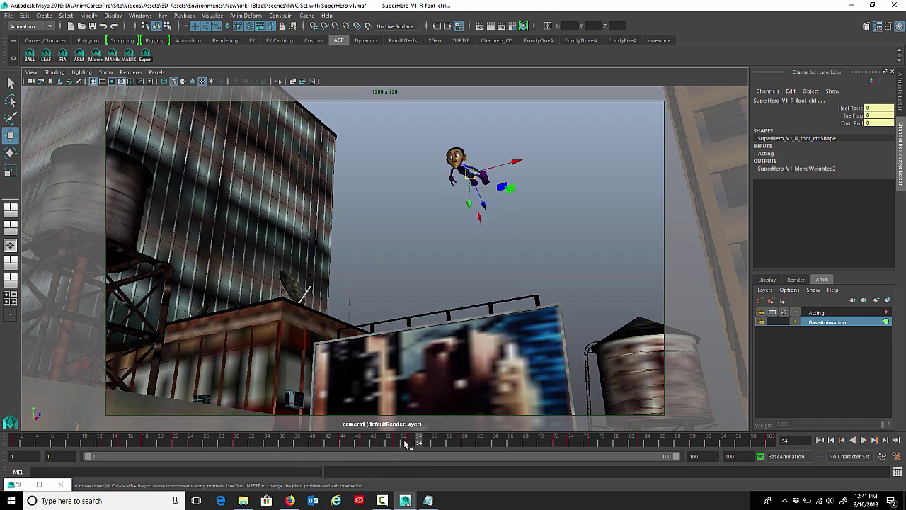
left_click_drag(406, 444, 465, 444)
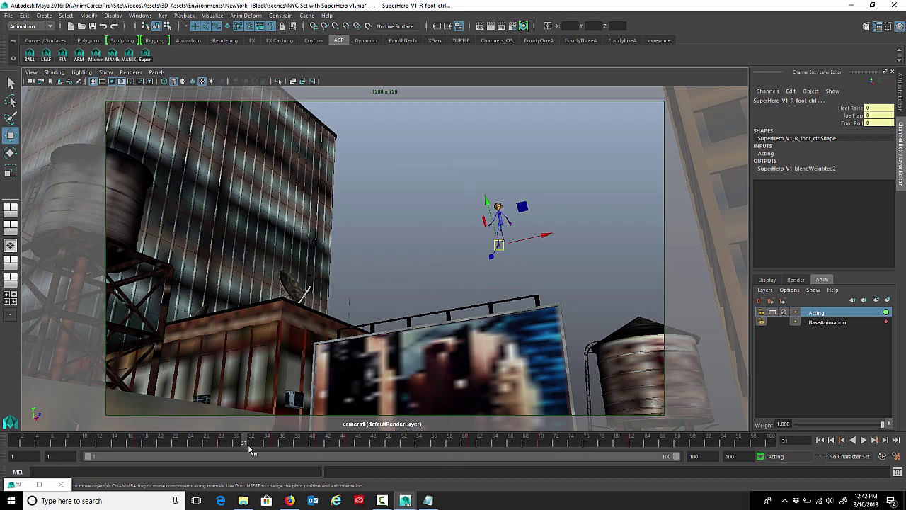
left_click_drag(230, 442, 432, 442)
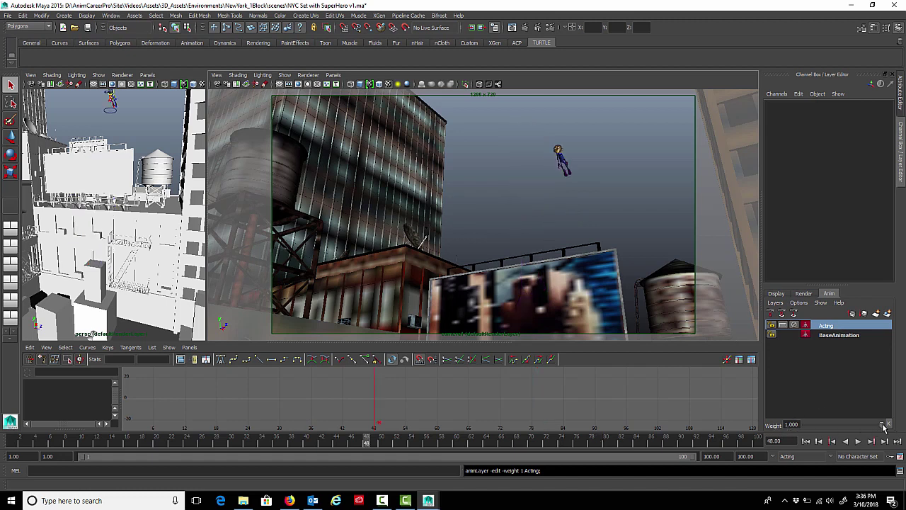
Set the Acting layer's weight to 0 and play back the base animation alone.
left_click_drag(883, 424, 798, 432)
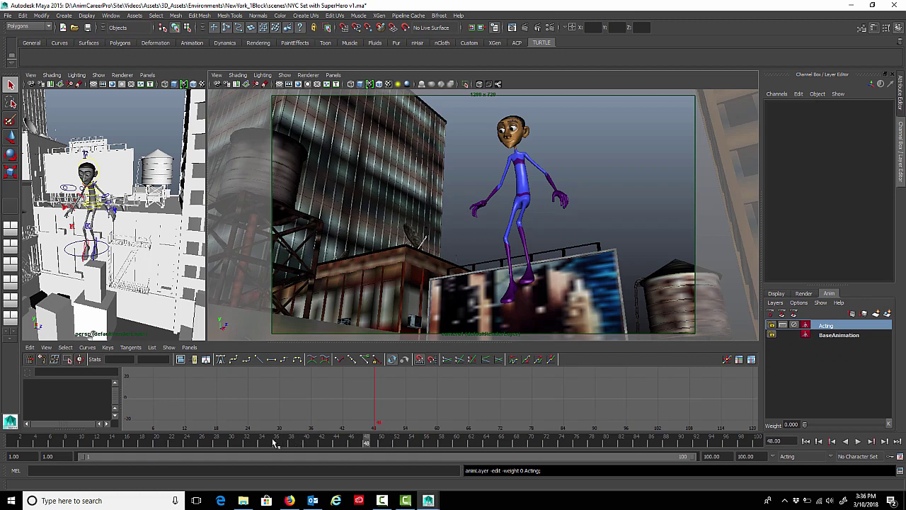
key("alt+v")
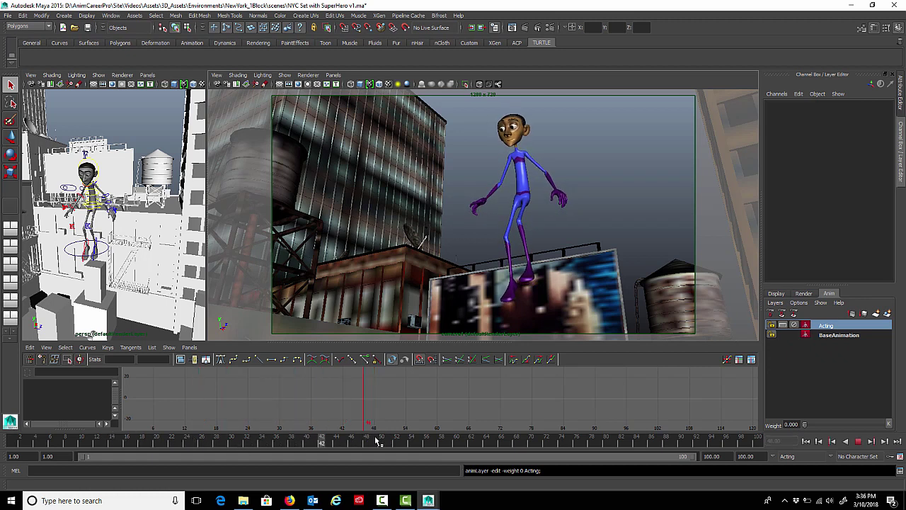
key("alt+v")
Set the Acting layer's weight to about 0.540 and play back the partially blended flight from the start.
left_click_drag(804, 425, 845, 427)
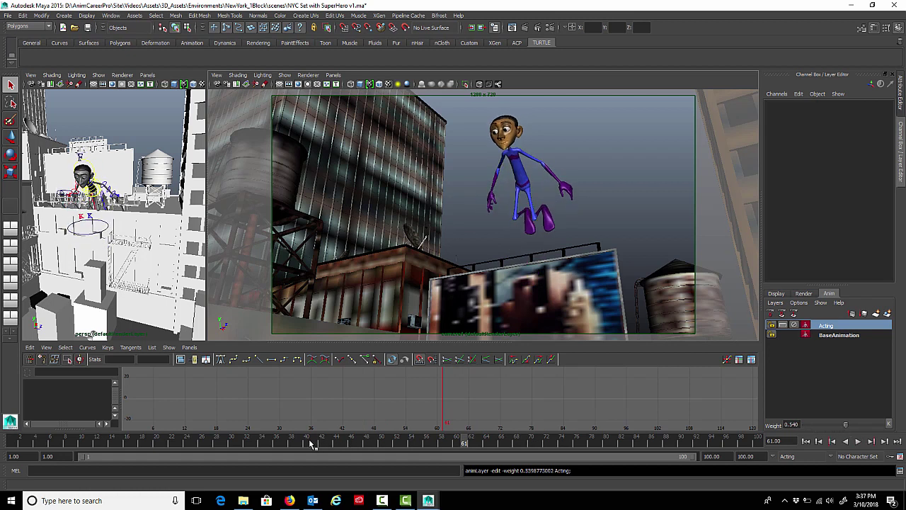
left_click(37, 442)
key("alt+v")
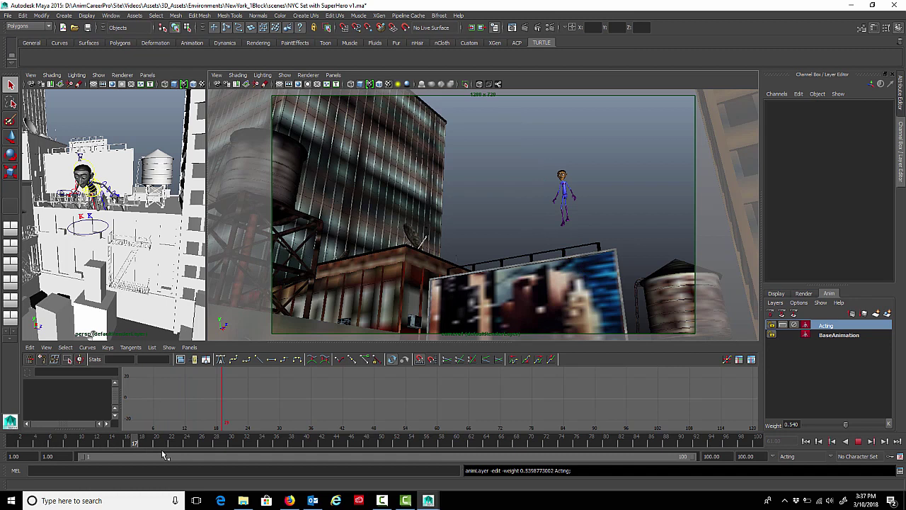
key("alt+v")
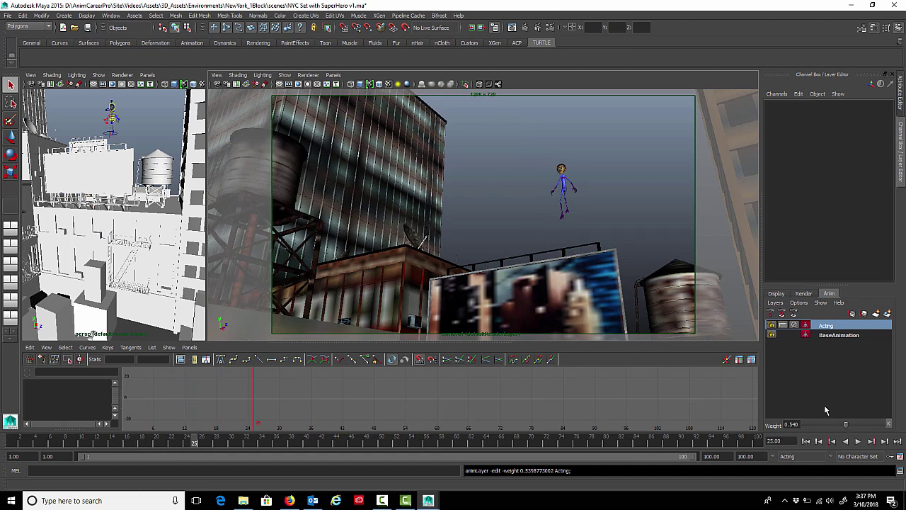
left_click_drag(209, 441, 93, 451)
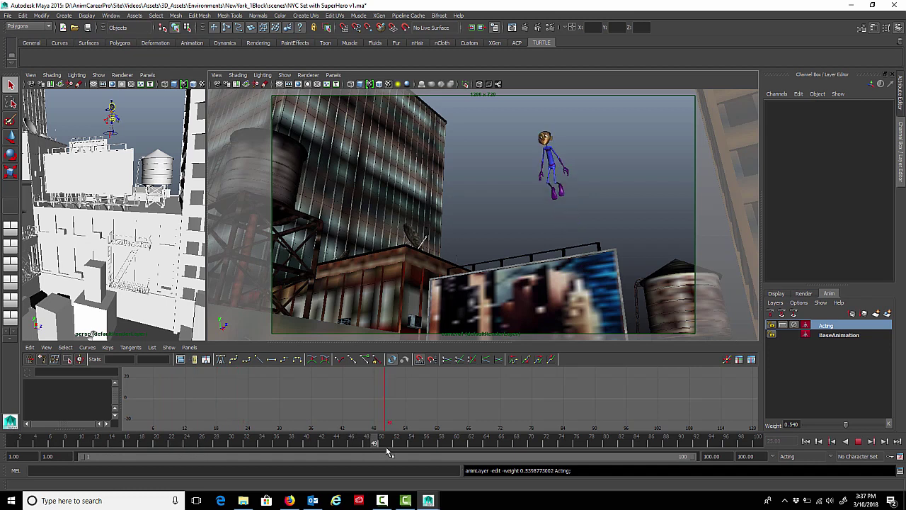
mouse_move(461, 442)
left_mouse_down()
mouse_move(530, 441)
mouse_move(338, 444)
mouse_move(538, 446)
left_mouse_up()
Set the Acting layer's weight to about 0.209, play back the weaker blend, and raise the weight again.
left_click_drag(846, 424, 822, 425)
left_click(858, 441)
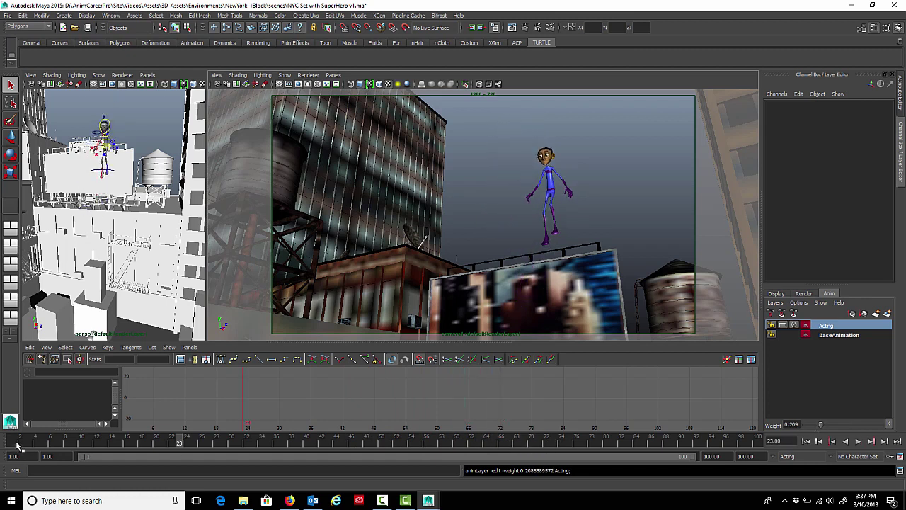
left_click(858, 441)
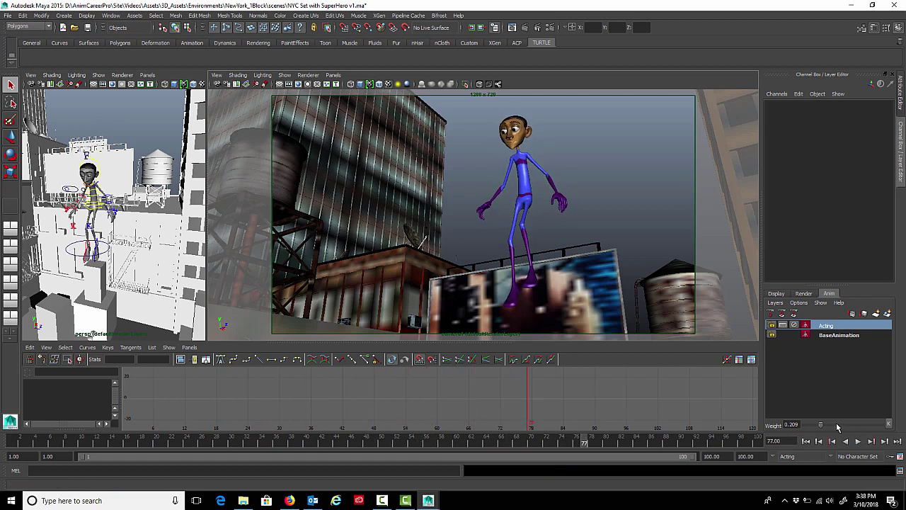
left_click_drag(837, 427, 875, 426)
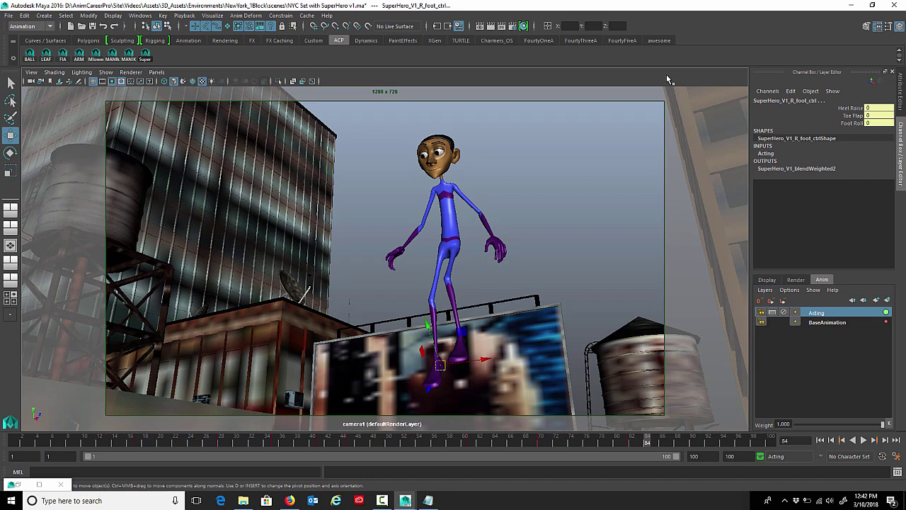
Merge the Acting and BaseAnimation layers and play back the merged result with the superhero's controls selected.
left_click(828, 325, "ctrl")
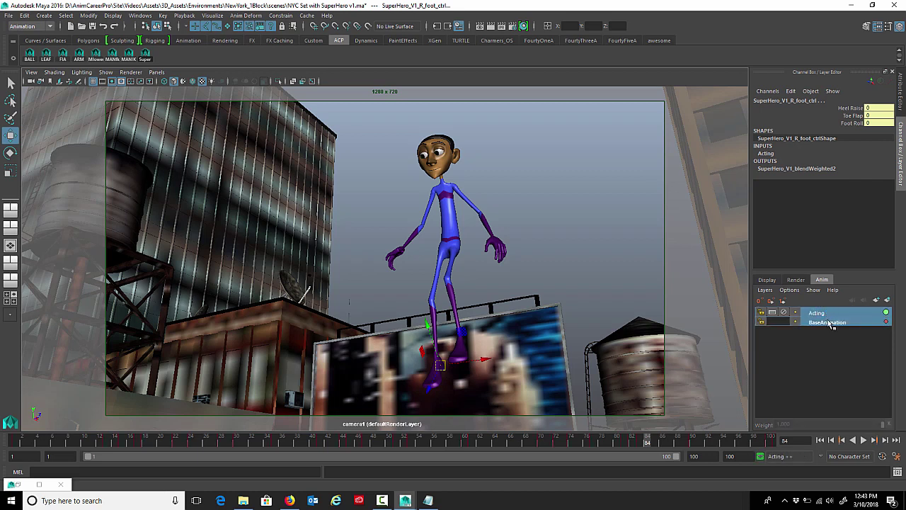
right_click(829, 323)
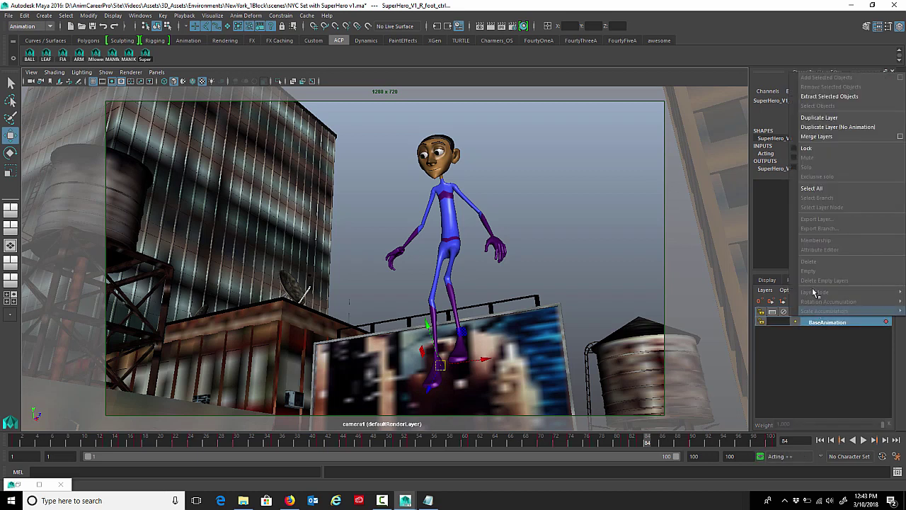
left_click(832, 137)
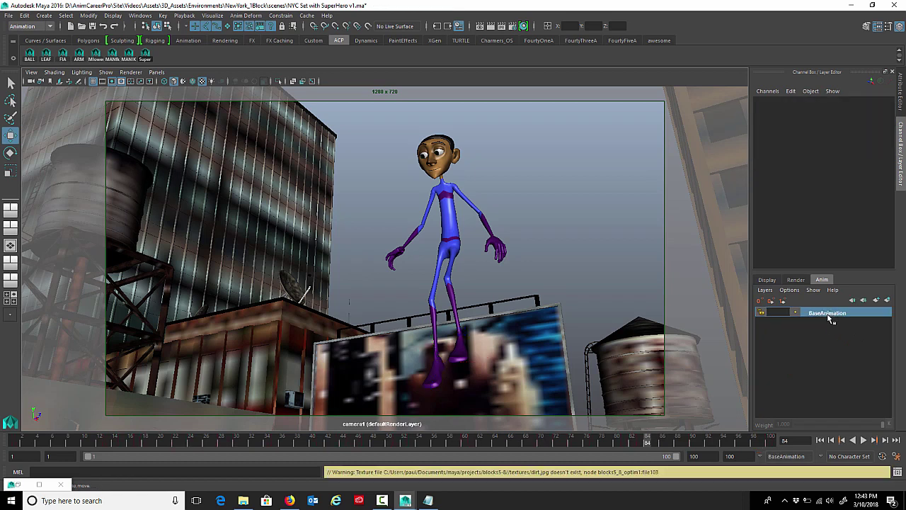
left_click(147, 57)
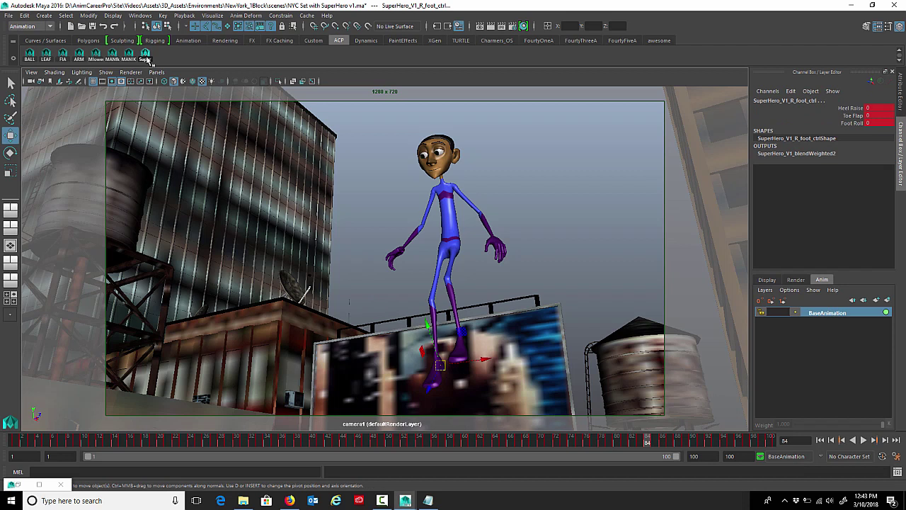
left_click(861, 444)
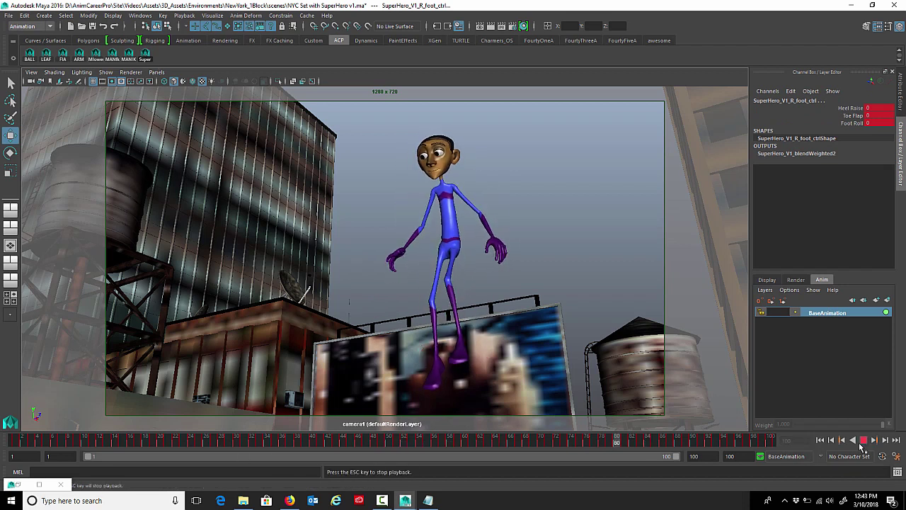